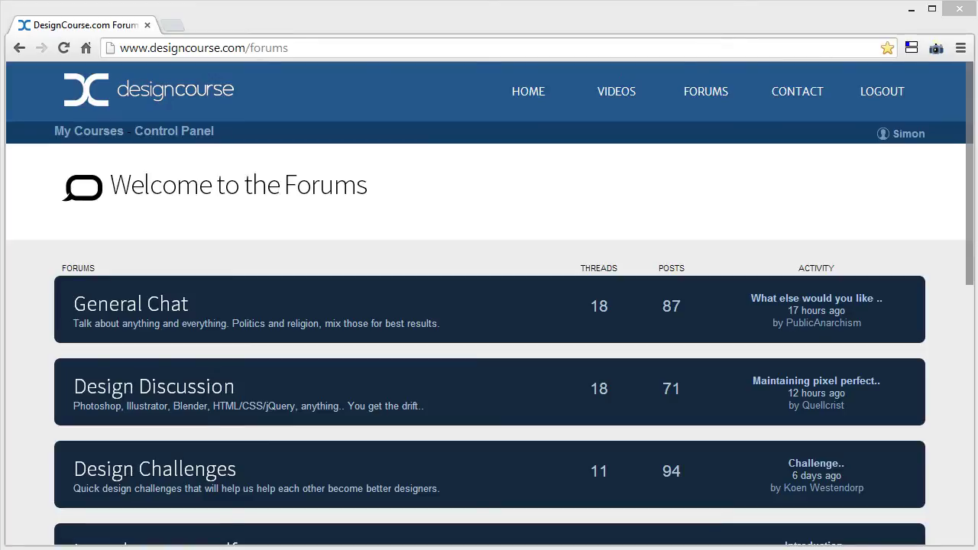
- Open the developer tools for the forums page, try docking them in the browser, and return them to a separate window
key("ctrl+shift+i")
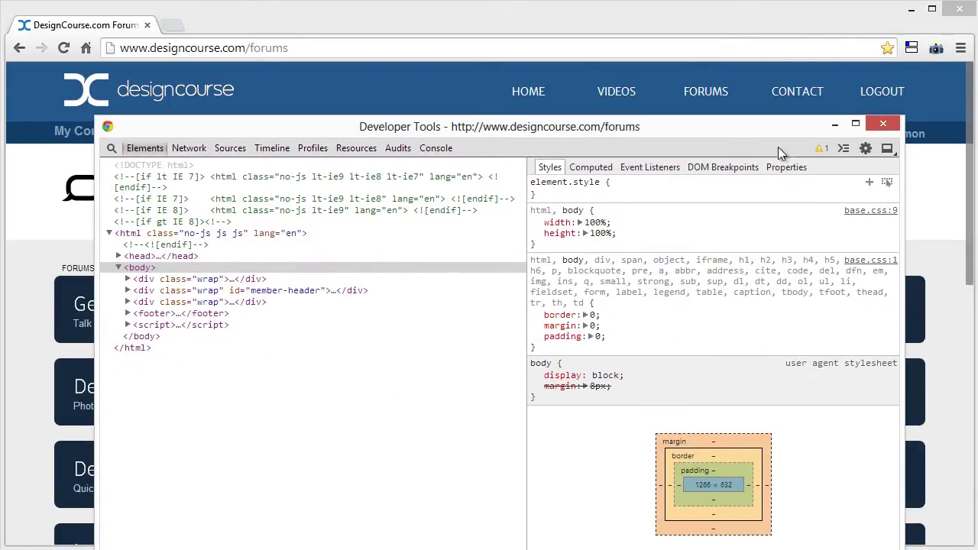
left_click(887, 148)
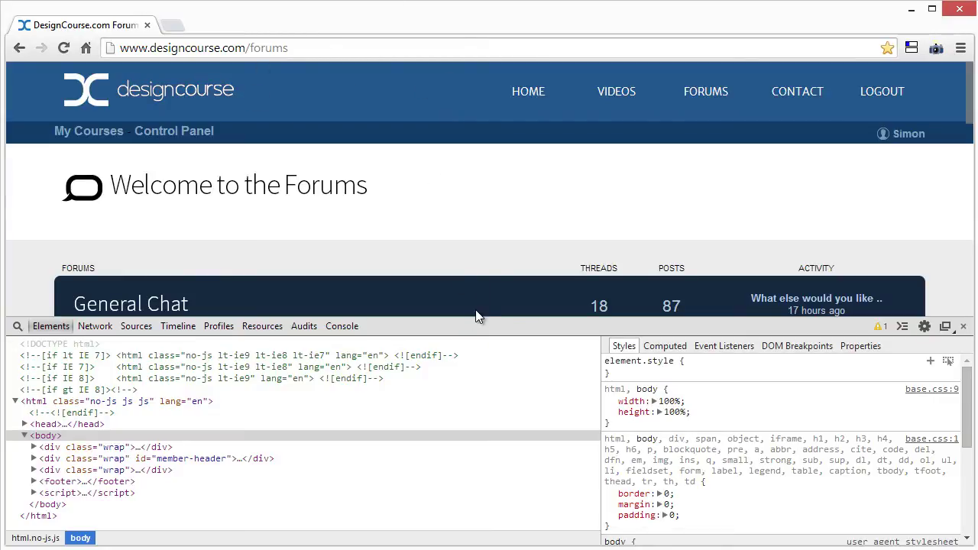
mouse_move(475, 316)
left_mouse_down()
mouse_move(479, 399)
mouse_move(476, 327)
left_mouse_up()
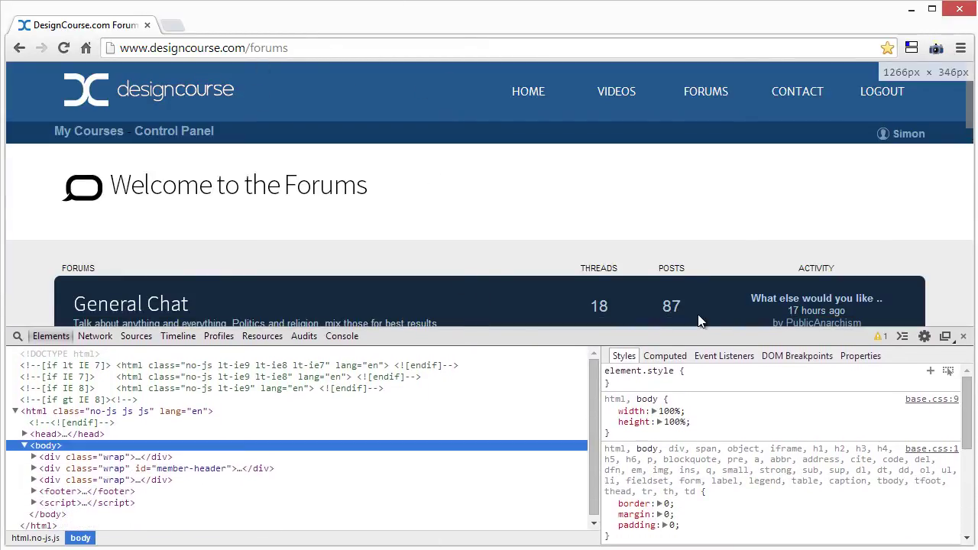
left_click(946, 338)
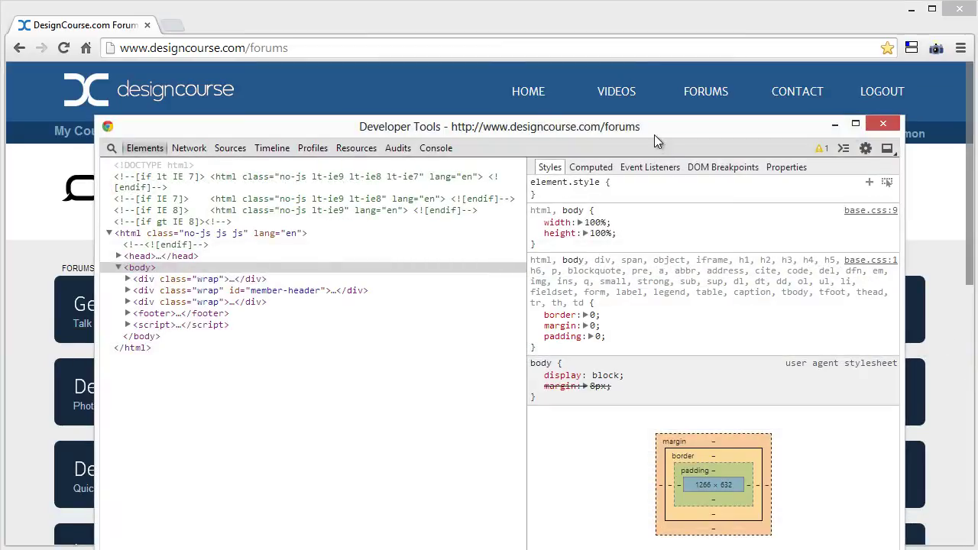
left_click_drag(654, 134, 688, 27)
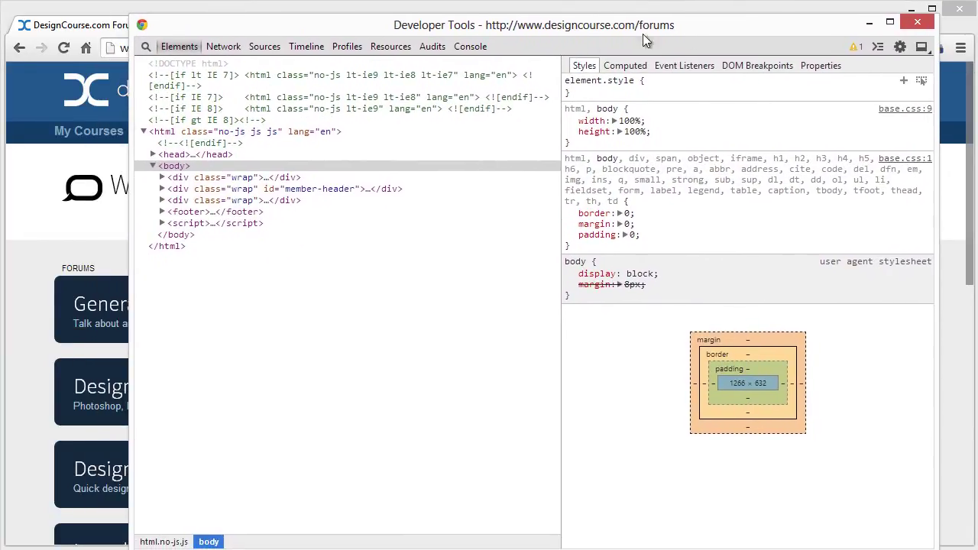
- Emulate an Apple iPhone 5 on the forums page and look through its mobile layout
left_click(878, 48)
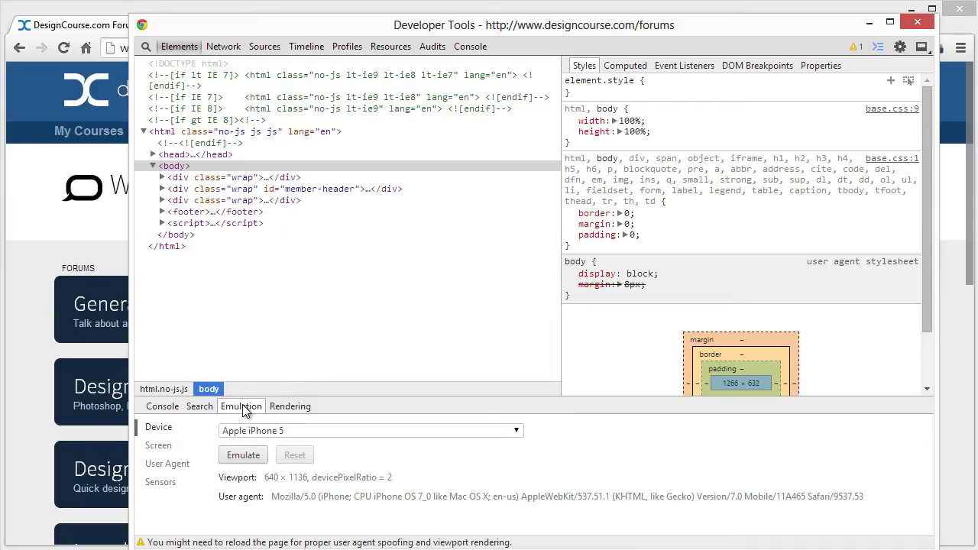
left_click(249, 430)
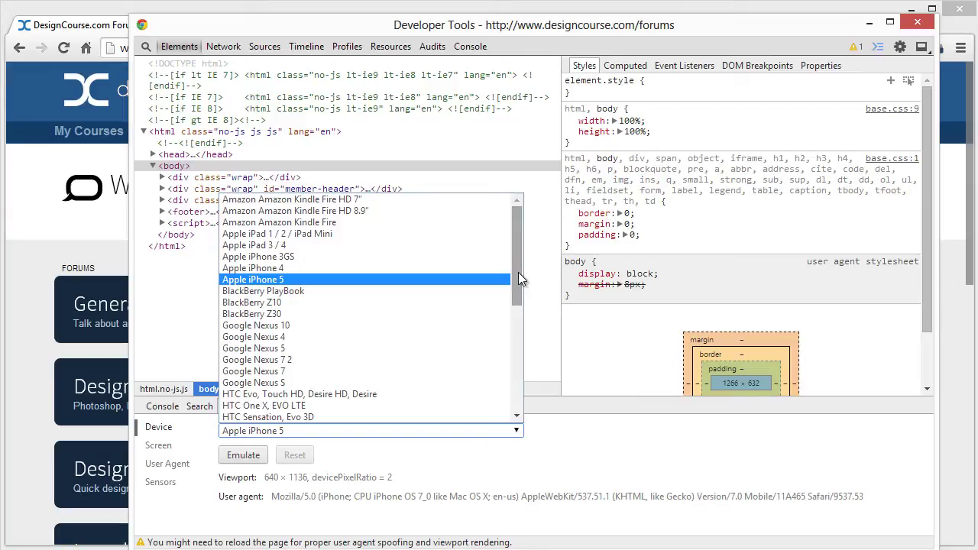
left_click_drag(518, 272, 531, 256)
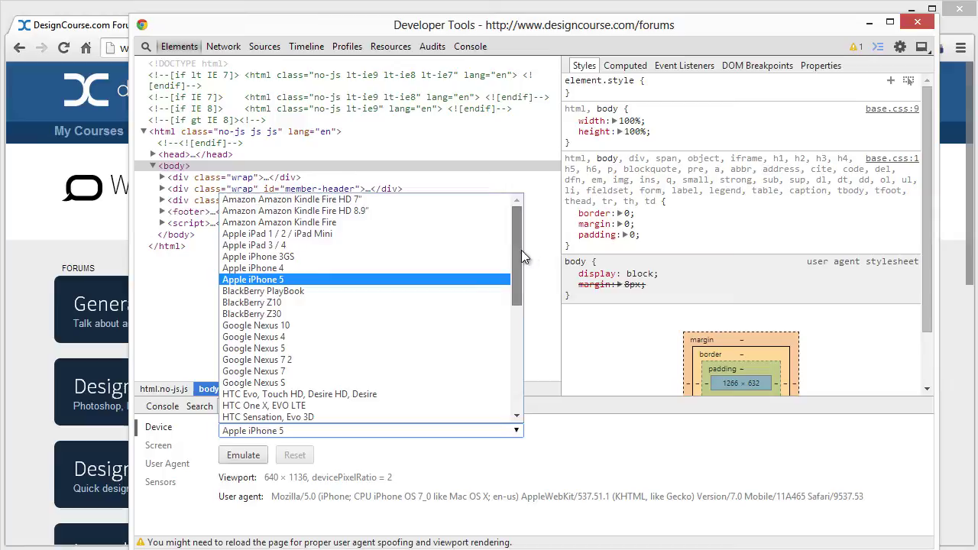
left_click(266, 282)
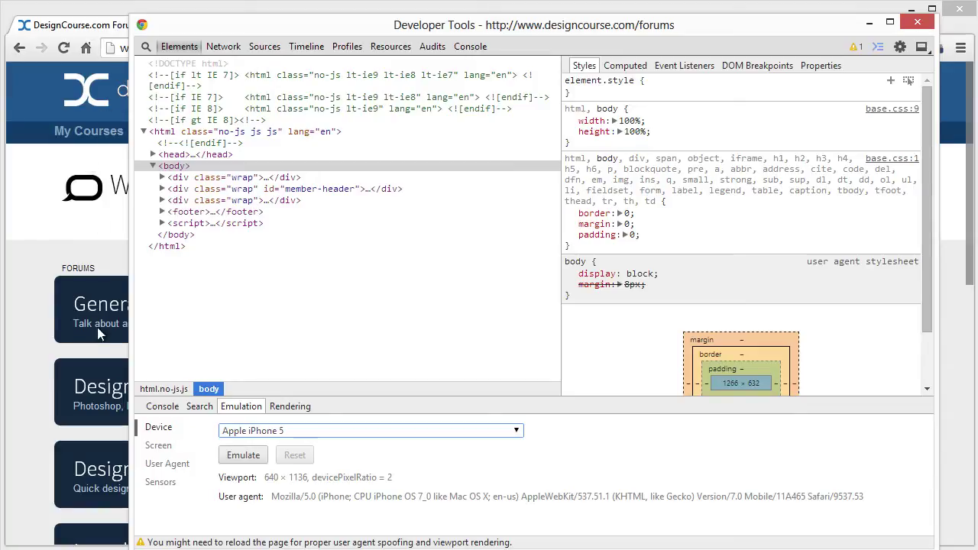
left_click(243, 455)
left_click_drag(535, 25, 977, 8)
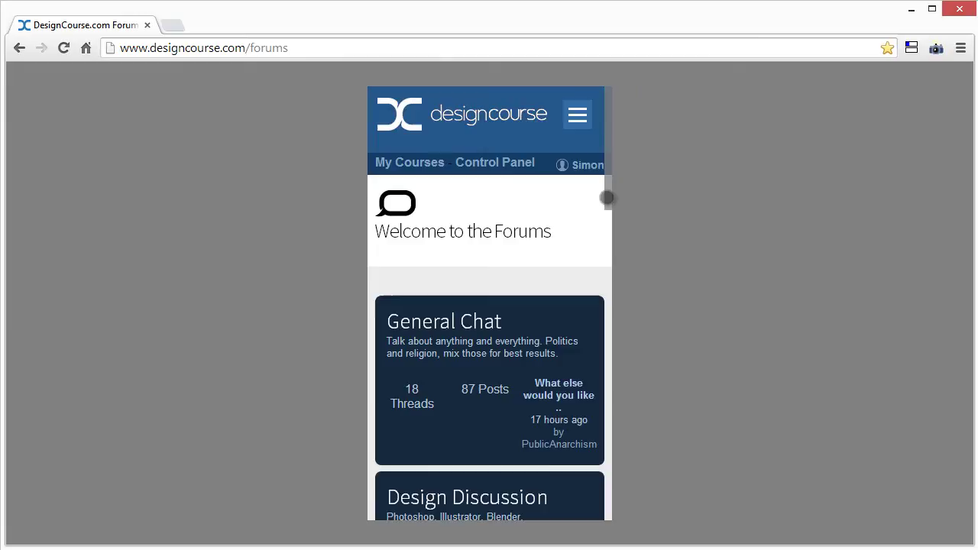
scroll(570, 227, "down", 10)
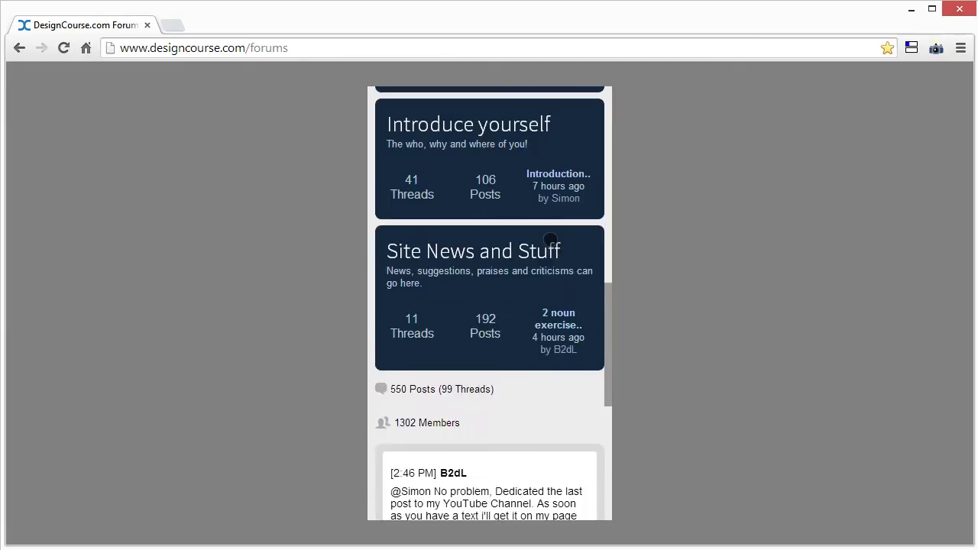
left_click_drag(553, 239, 557, 318)
scroll(547, 306, "down", 3)
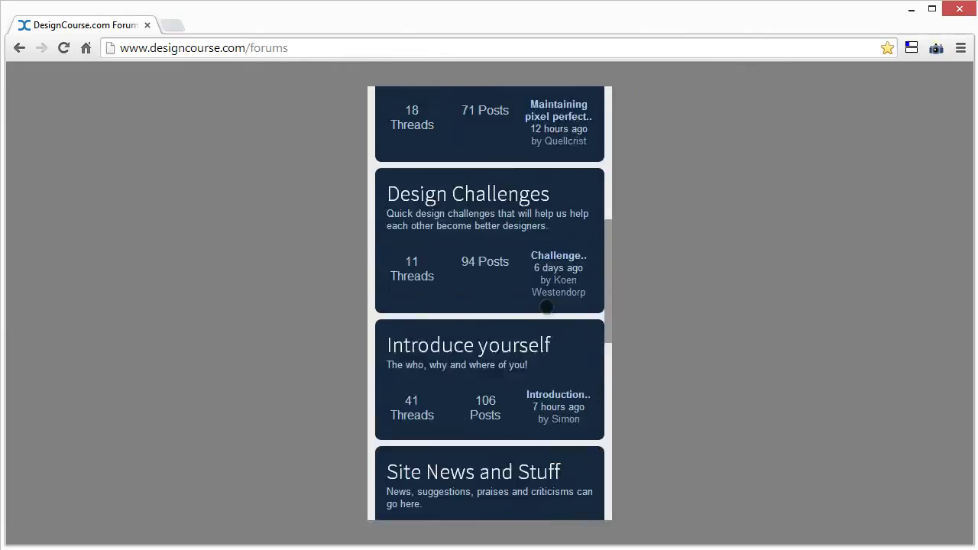
scroll(546, 309, "up", 6)
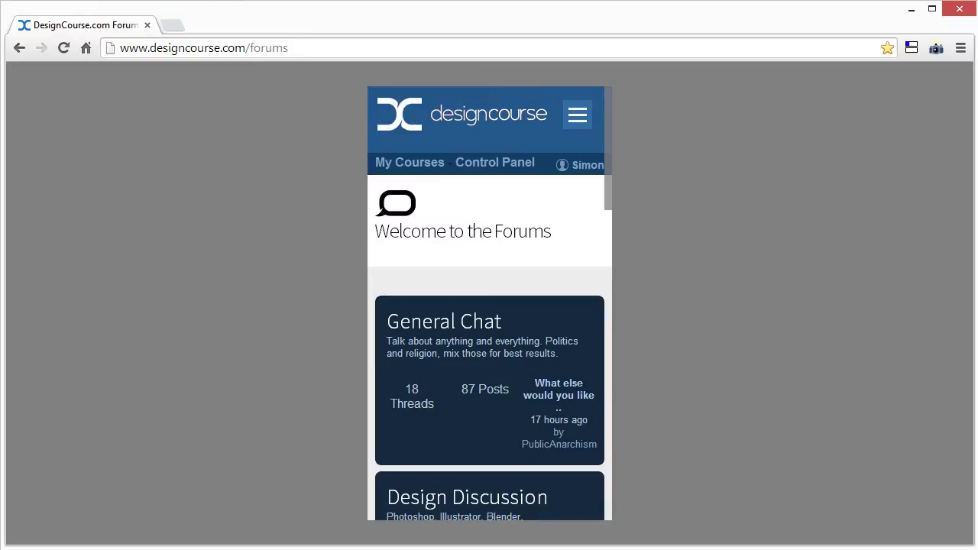
- Switch the device emulation to BlackBerry PlayBook
key("F12")
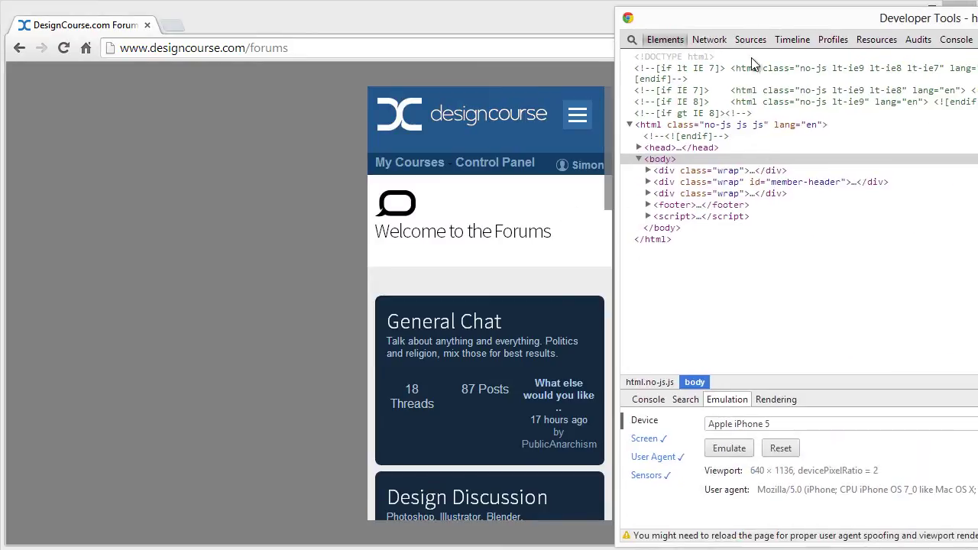
left_click(756, 425)
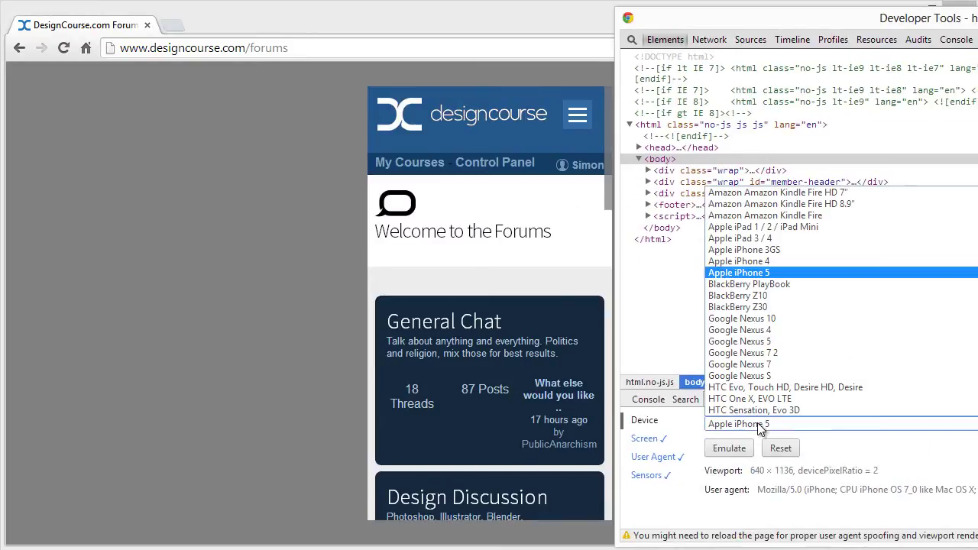
left_click(763, 284)
left_click(726, 450)
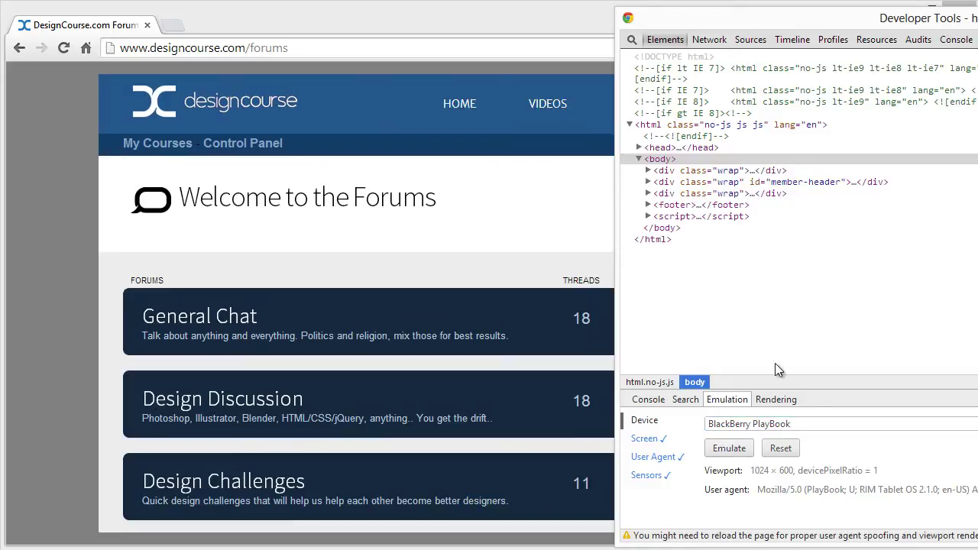
- Examine the forums page's tablet layout from the header to the chat box under the PlayBook emulation
key("F12")
scroll(733, 220, "down", 5)
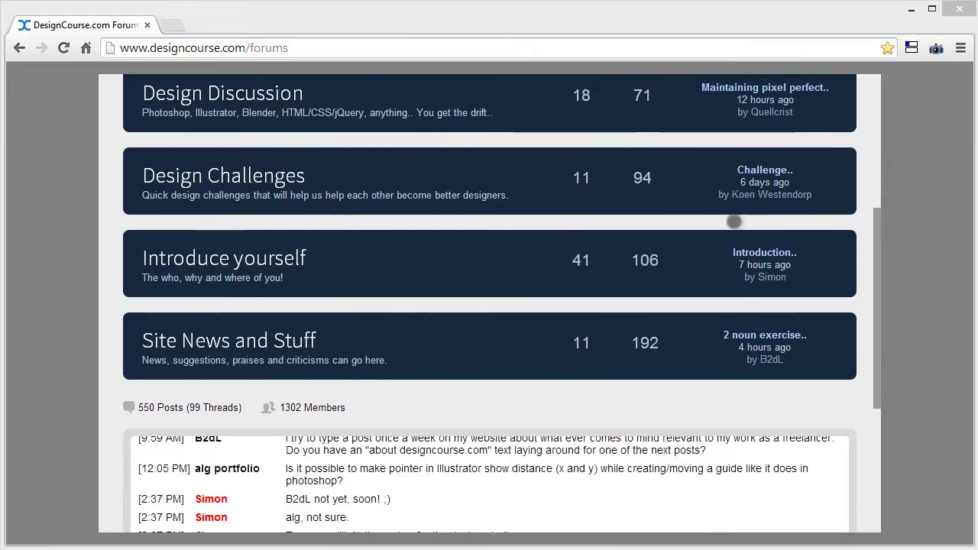
scroll(847, 237, "up", 4)
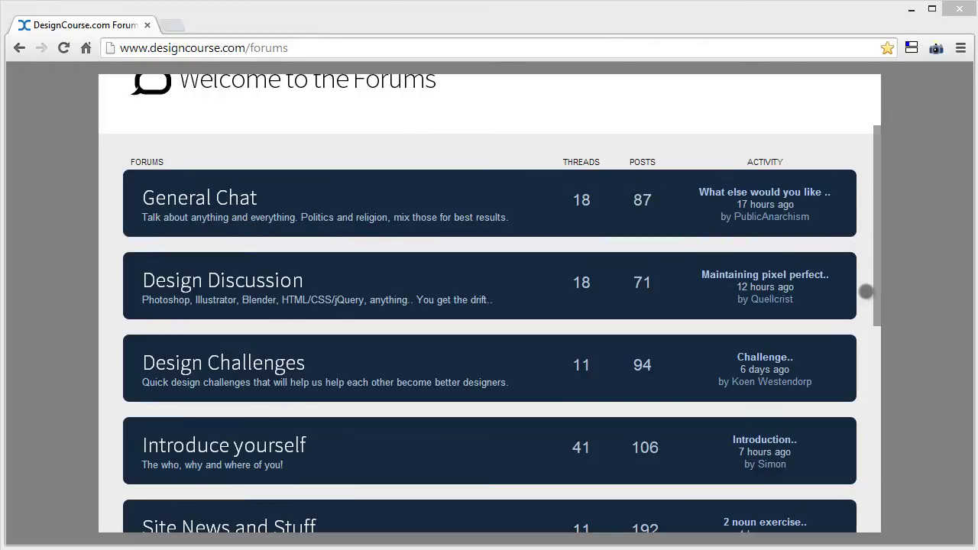
left_click_drag(876, 279, 879, 396)
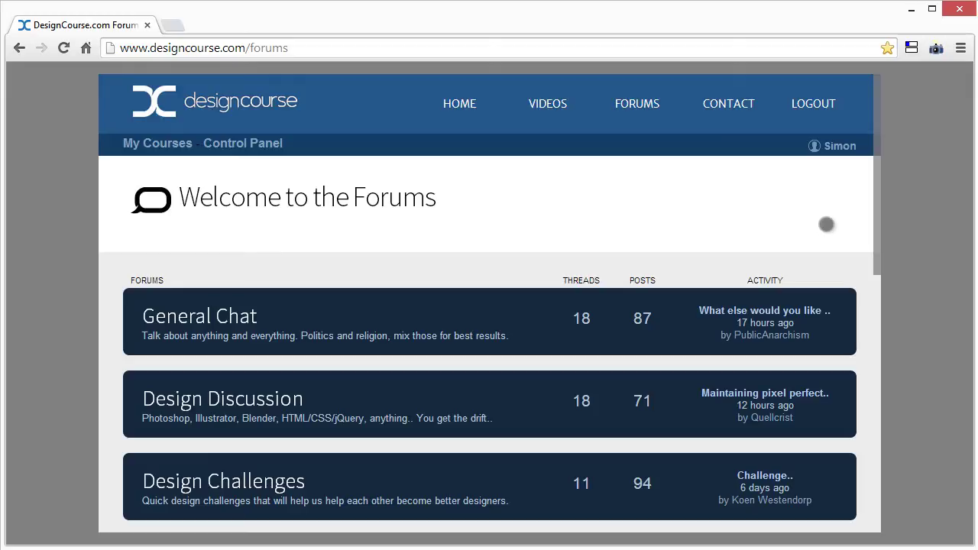
scroll(863, 272, "down", 7)
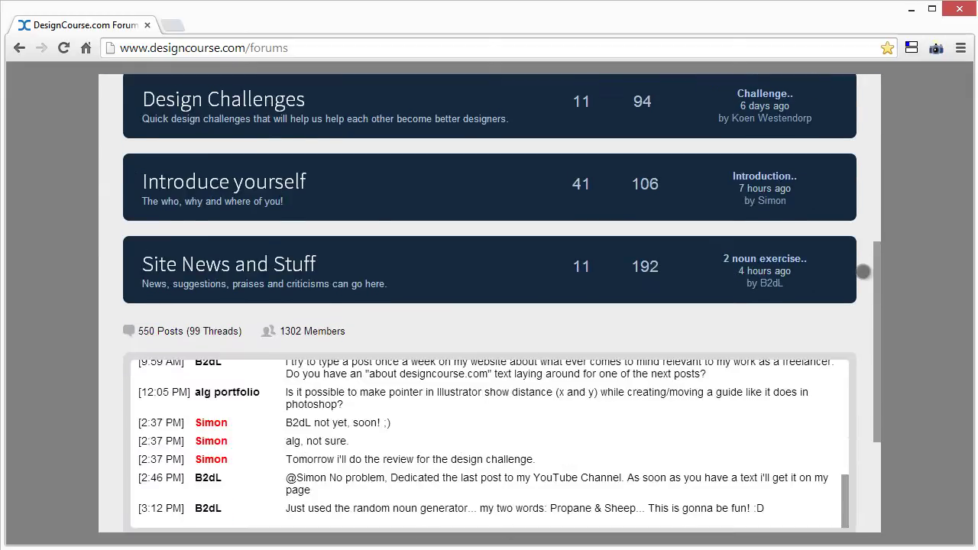
scroll(863, 272, "up", 4)
scroll(863, 271, "up", 2)
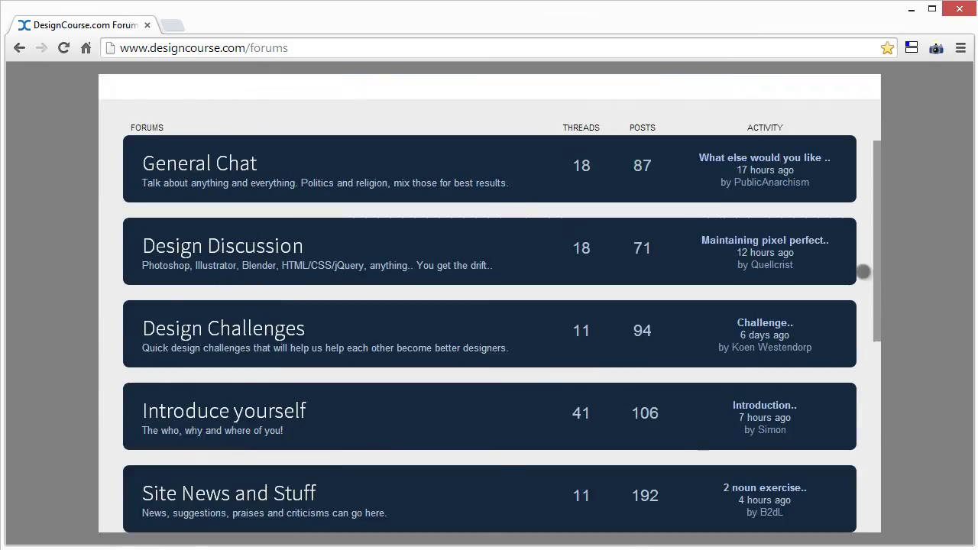
scroll(764, 201, "up", 1)
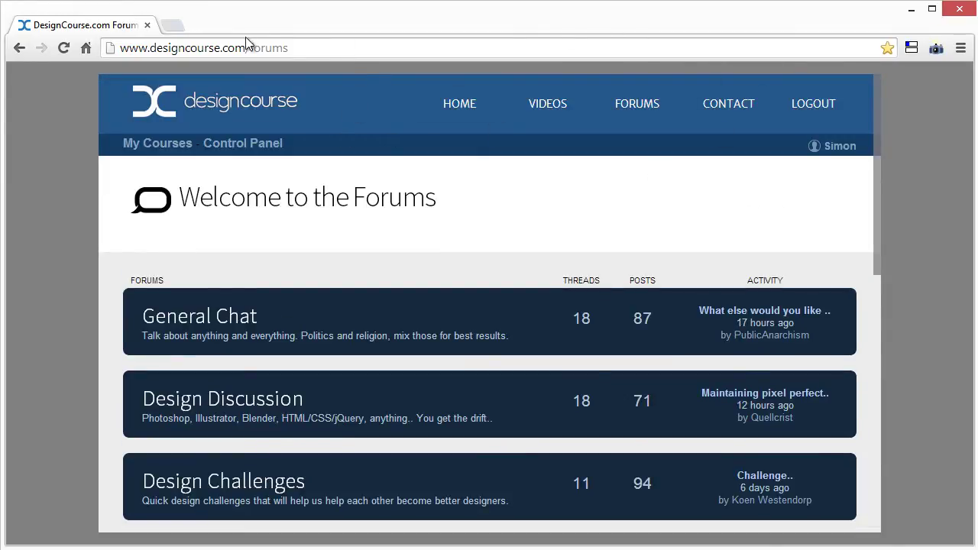
- Reset the device emulation and narrow the browser window slightly to a 1264 px wide page
key("F12")
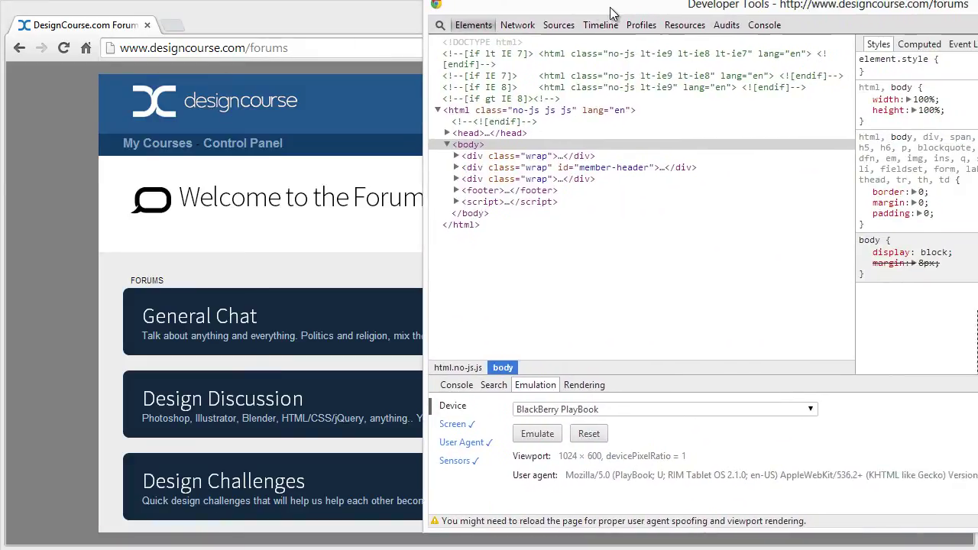
left_click(576, 435)
key("F12")
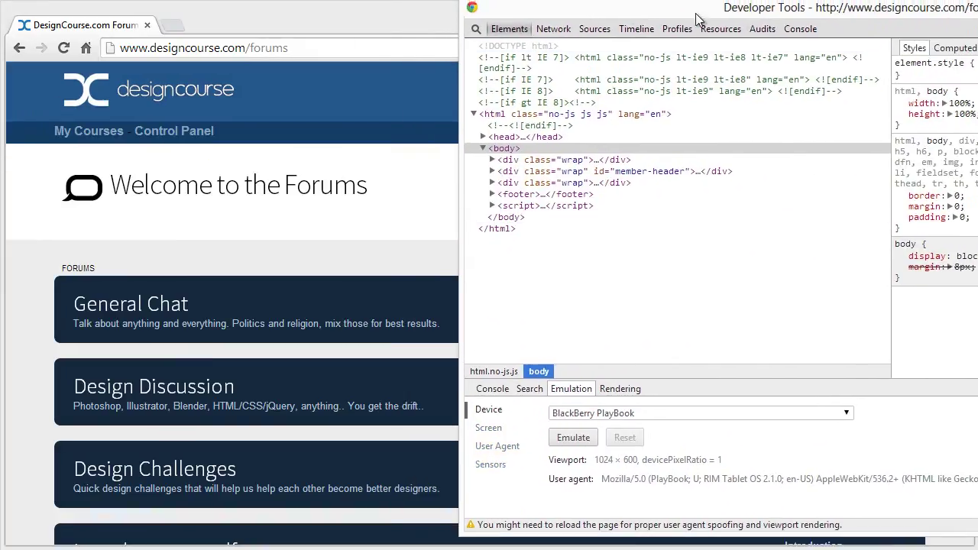
scroll(662, 171, "down", 2)
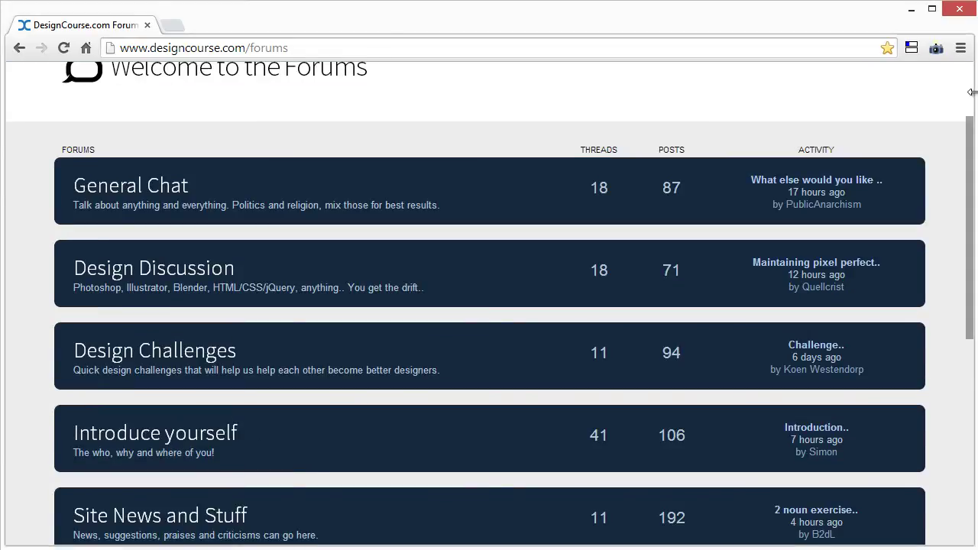
mouse_move(972, 91)
left_mouse_down()
mouse_move(382, 114)
mouse_move(815, 105)
mouse_move(937, 75)
mouse_move(972, 77)
left_mouse_up()
scroll(764, 92, "up", 2)
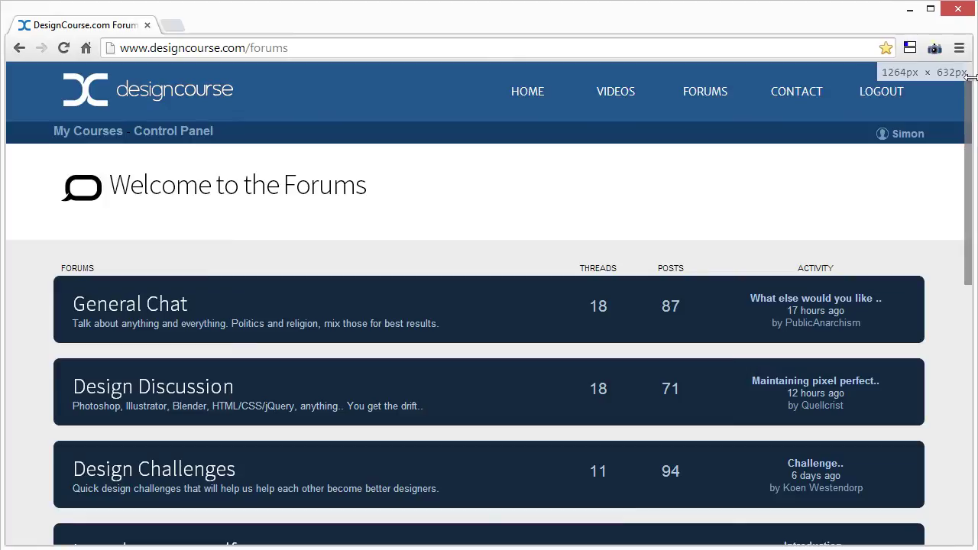
- Look through the whole list of device presets available for emulation and return to the forums page
key("F12")
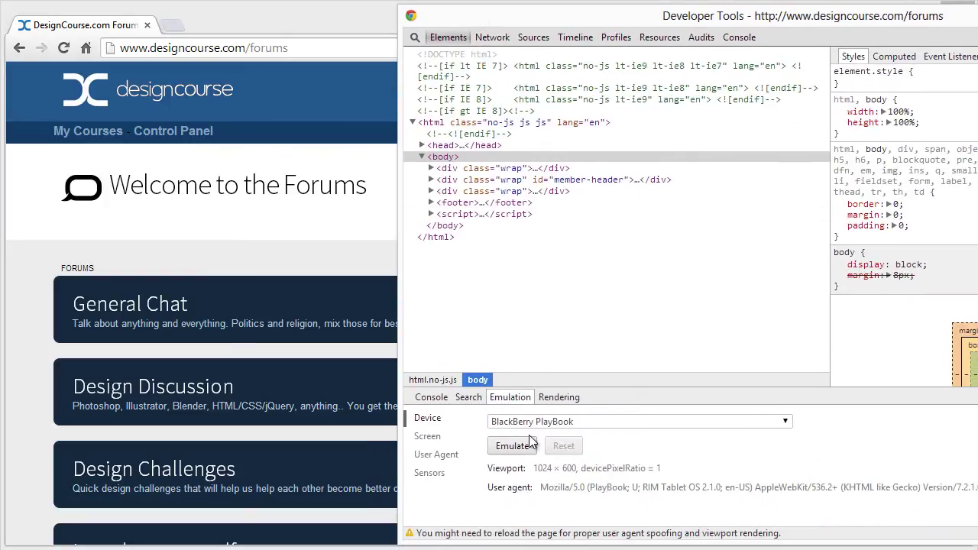
left_click(531, 421)
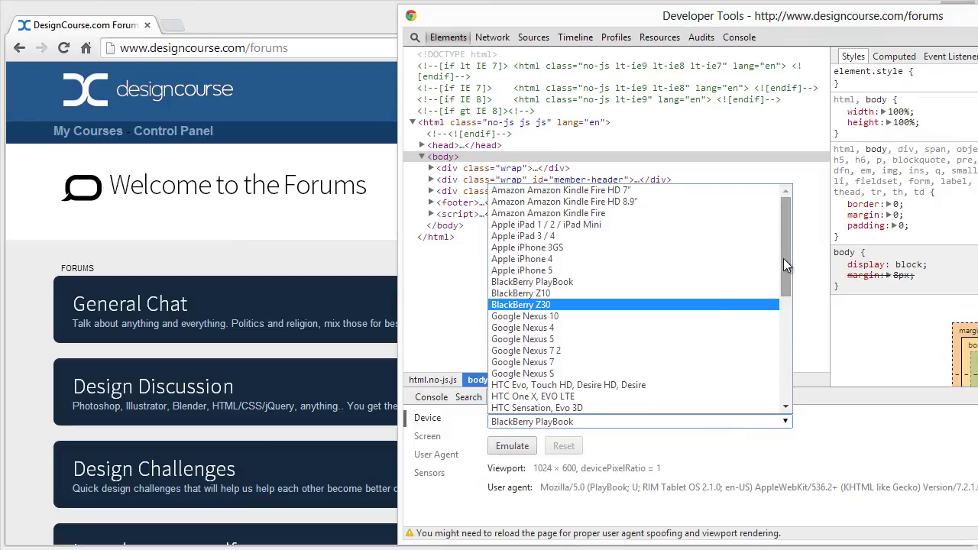
left_click_drag(784, 257, 802, 382)
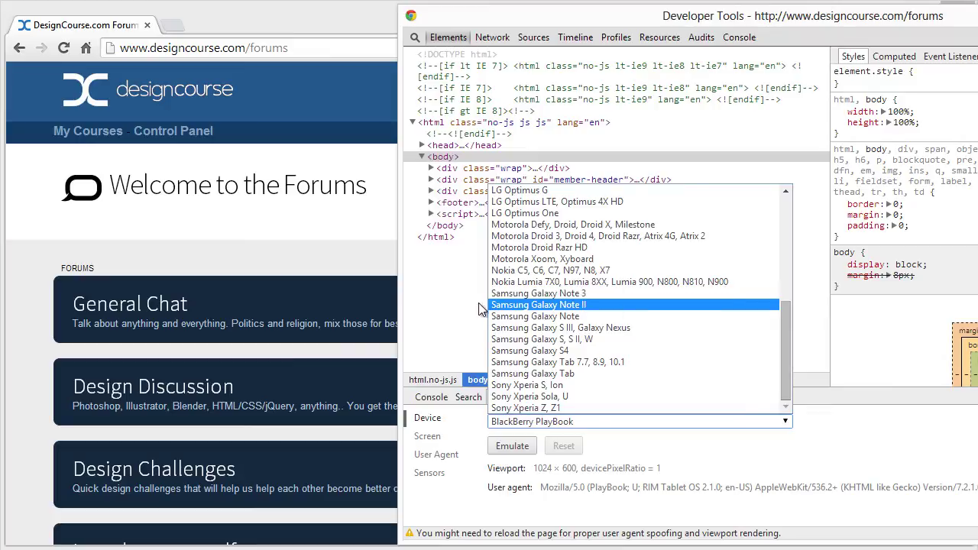
left_click(360, 227)
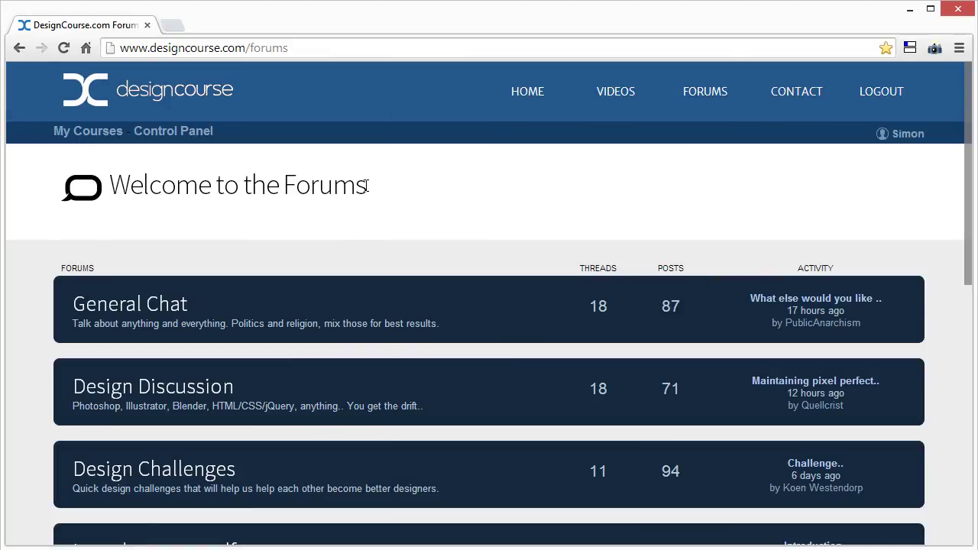
- Open the My Courses page of the site
left_click(78, 130)
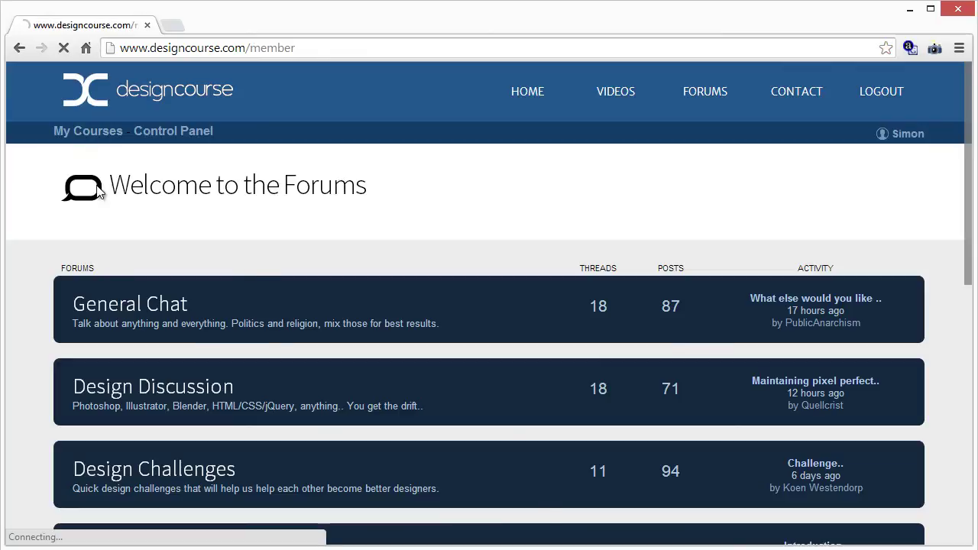